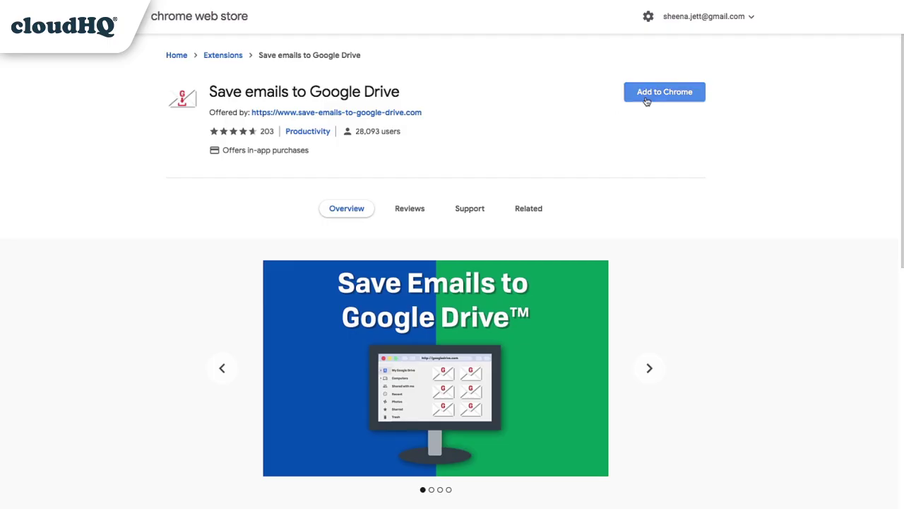
# Install the cloudHQ 'Save emails to Google Drive' extension from its Chrome Web Store page.
pyautogui.click(651, 97)
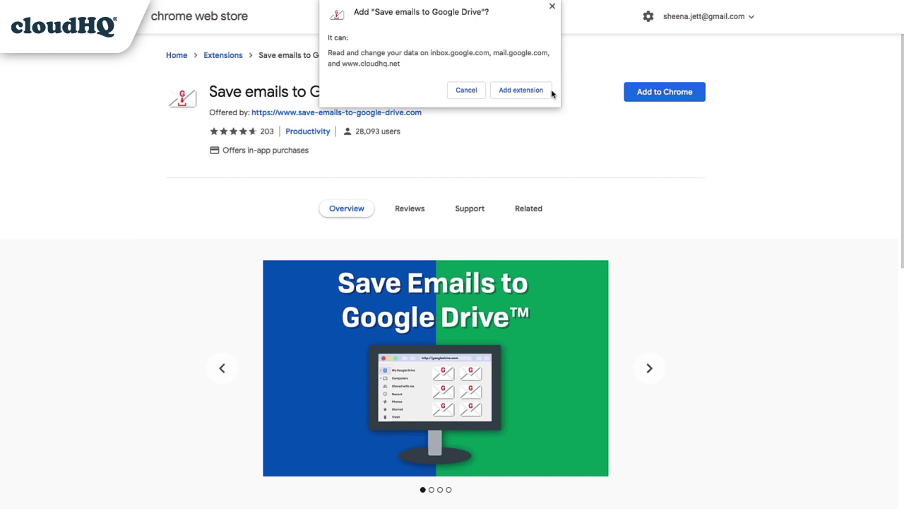
pyautogui.click(529, 92)
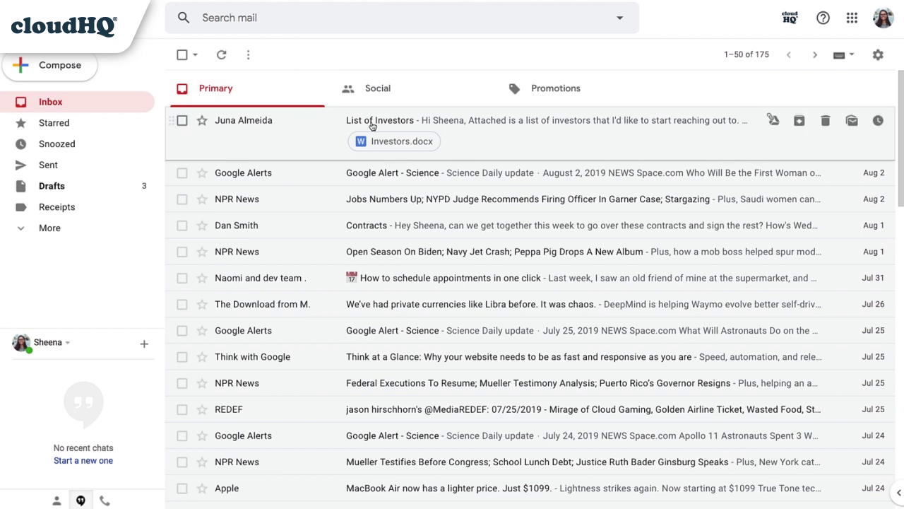
# Quick-save the List of Investors email to Drive and open the saved PDF's share link.
pyautogui.click(372, 126)
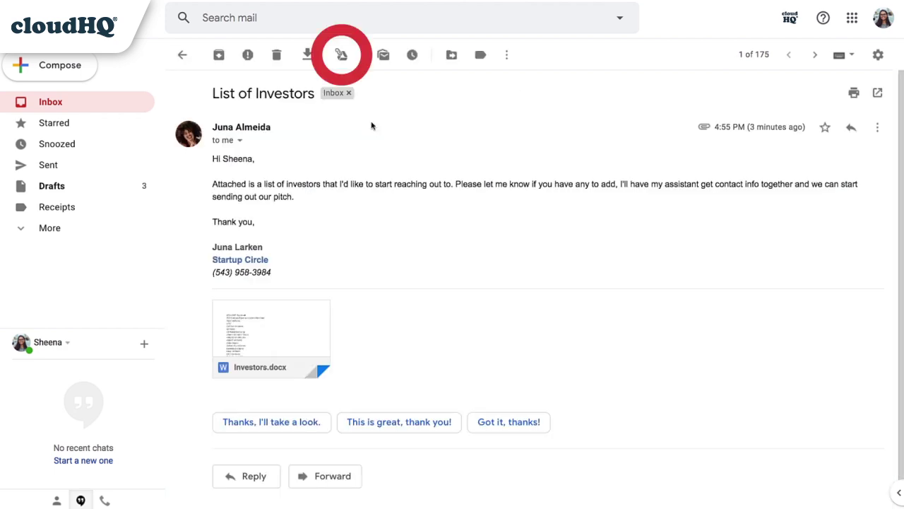
pyautogui.click(342, 54)
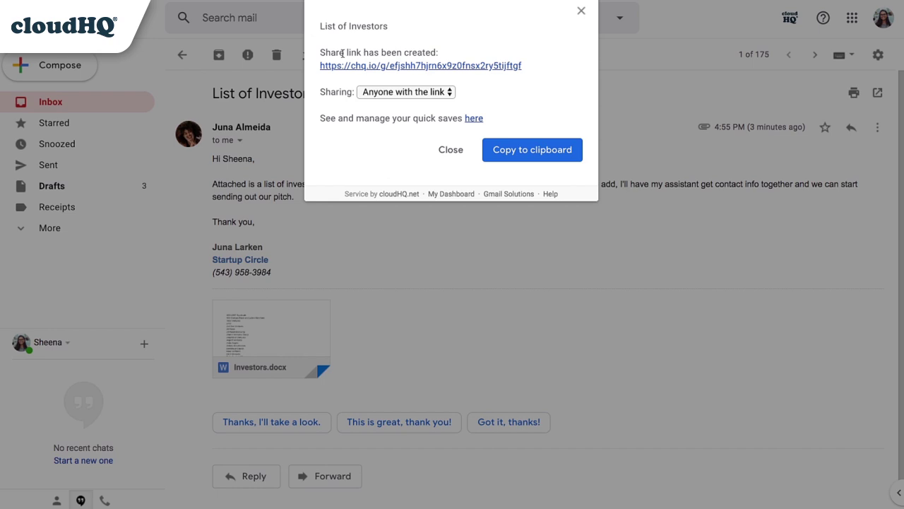
pyautogui.click(353, 66)
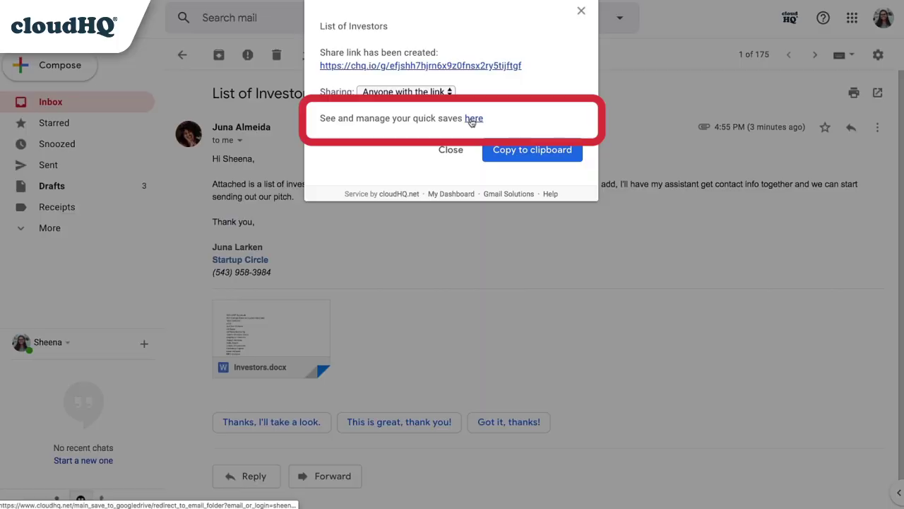
# Preview the List of Investors PDF in Drive's quick-saved Emails folder, then begin a mailbox search.
pyautogui.click(473, 119)
pyautogui.doubleClick(204, 137)
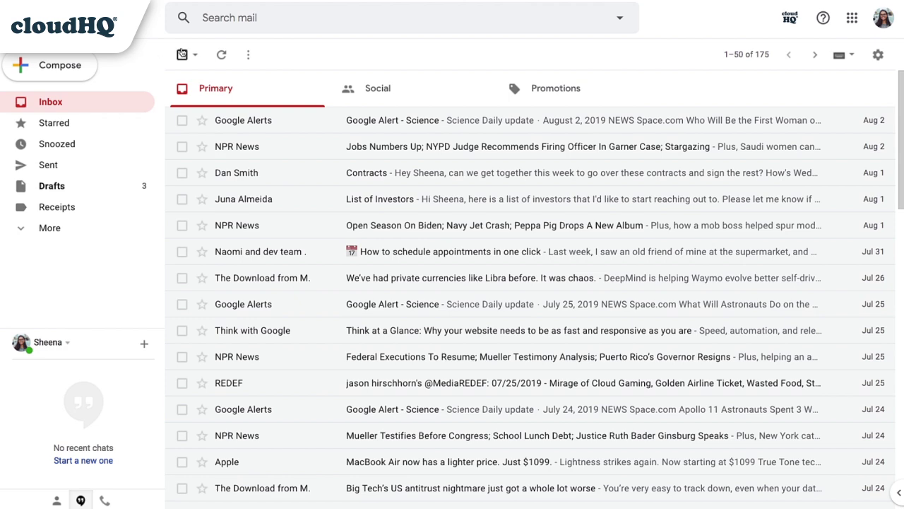
pyautogui.click(216, 17)
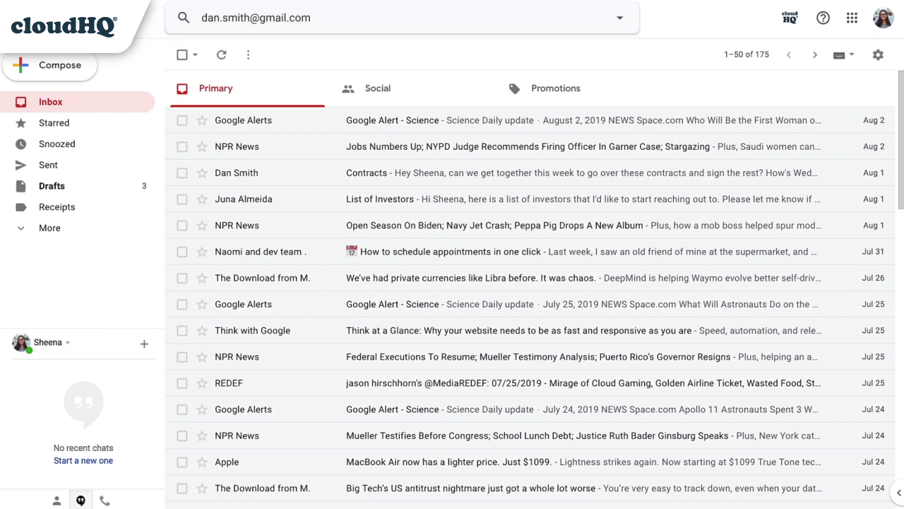
# Search for the contact's e-mail address and select all ten matching conversations.
pyautogui.press('Return')
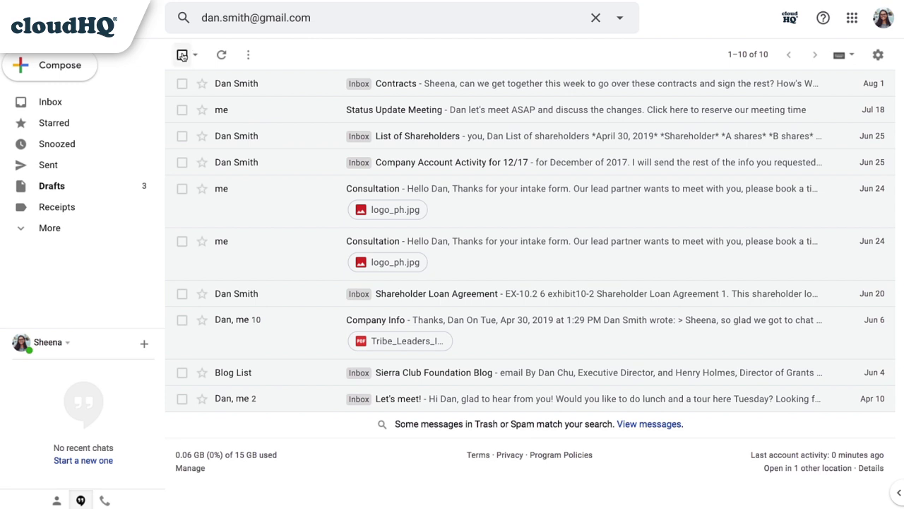
pyautogui.click(182, 55)
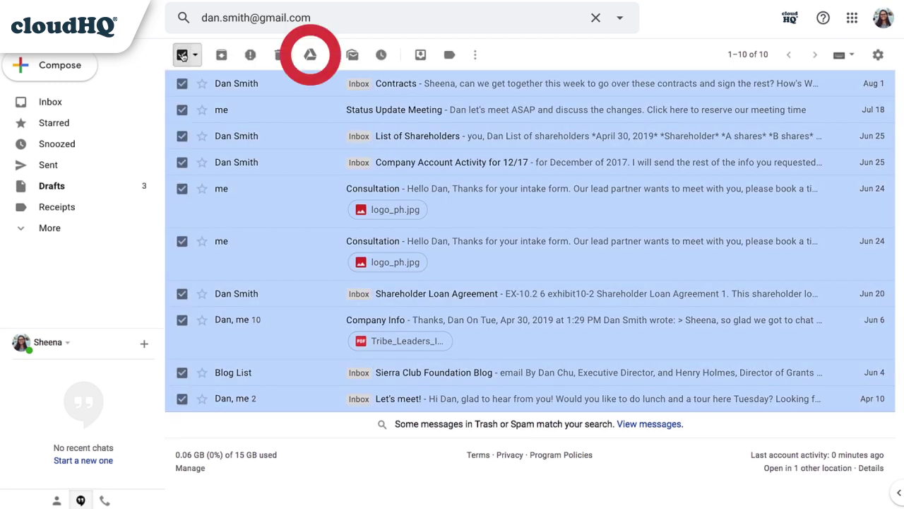
# Save the selected conversations to Drive into a newly created folder named Smith.
pyautogui.click(309, 55)
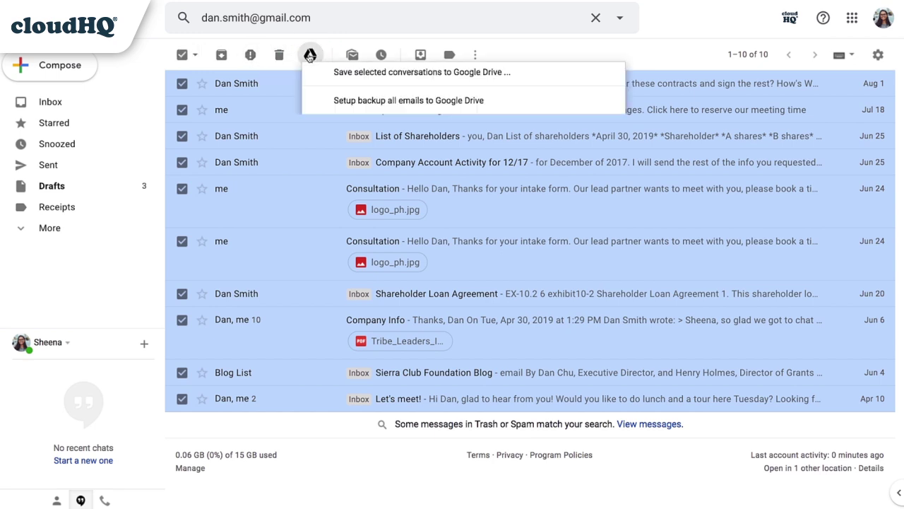
pyautogui.click(335, 73)
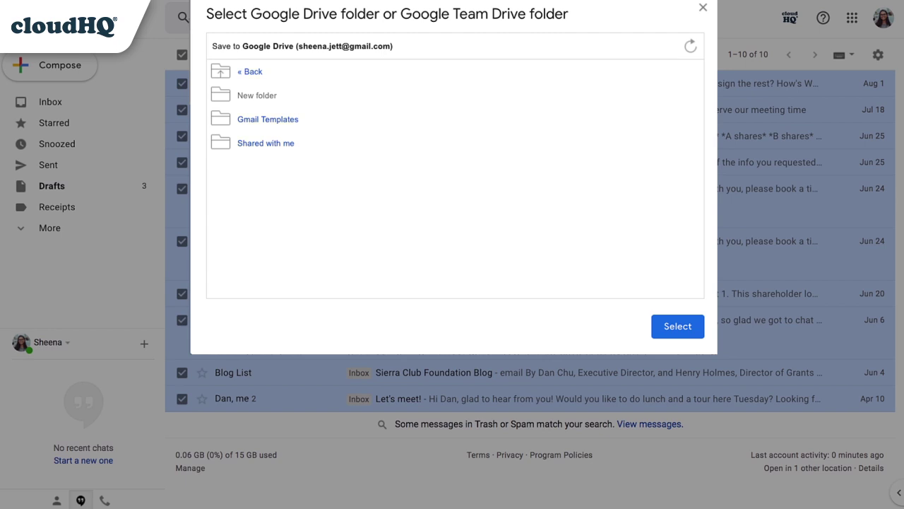
pyautogui.click(249, 96)
pyautogui.write('Sm')
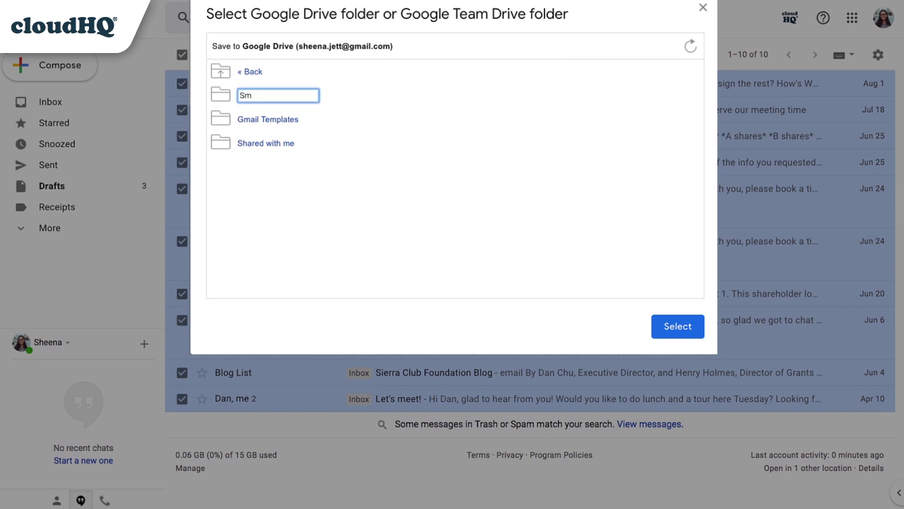
pyautogui.write('ith')
pyautogui.press('Return')
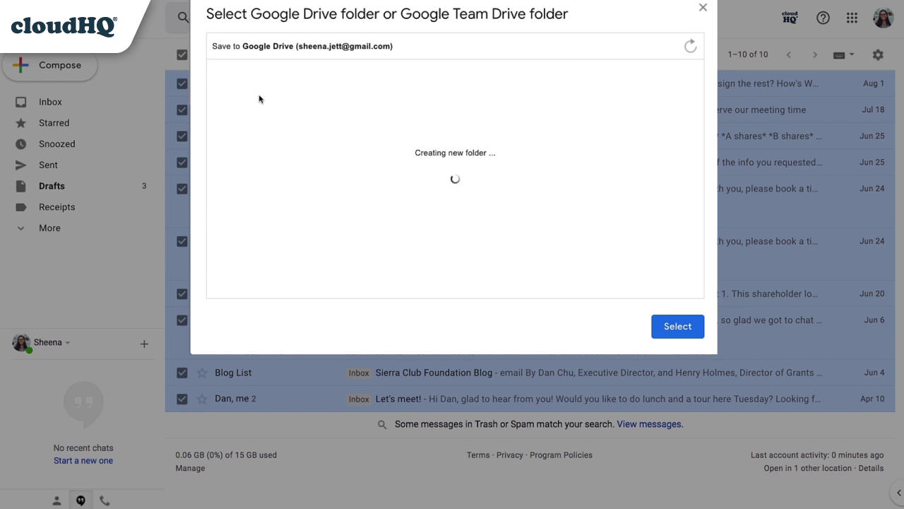
pyautogui.click(678, 327)
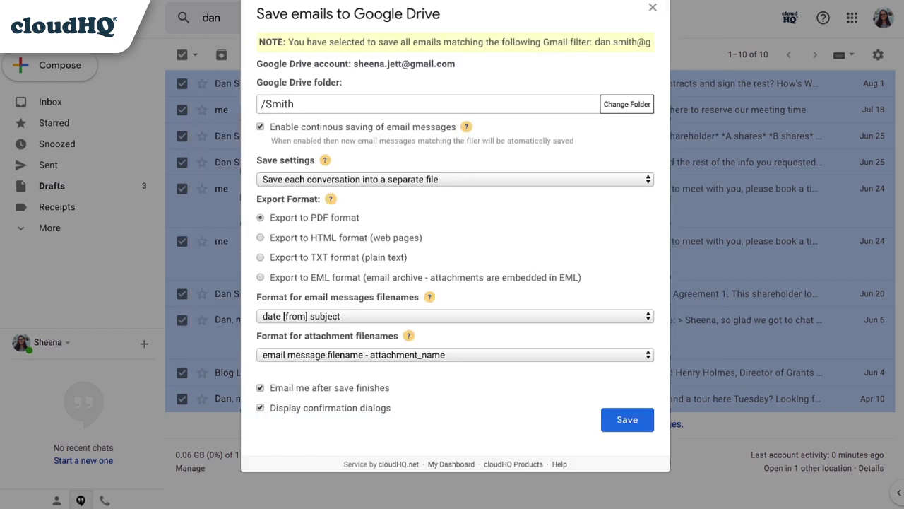
# Save to /Smith with one file per conversation, 'date [from] subject' names and date-plus-attachment-name attachments.
pyautogui.click(649, 182)
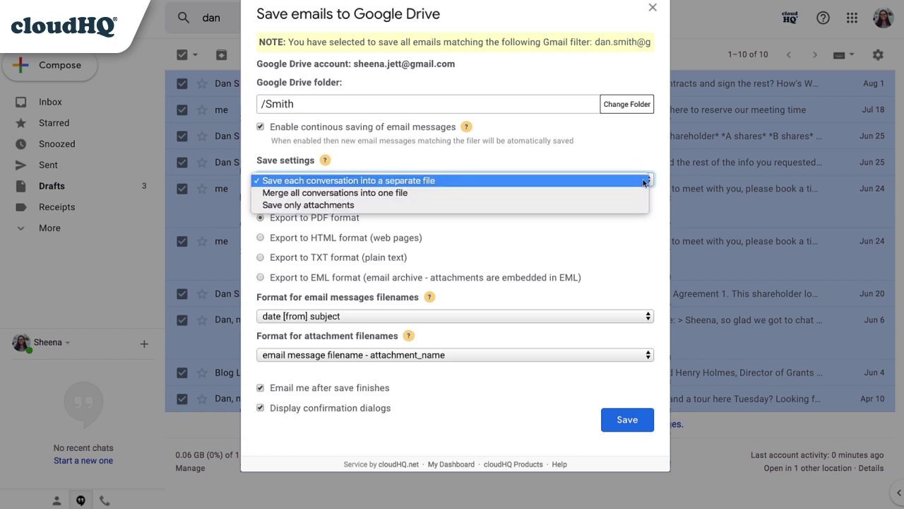
pyautogui.click(644, 182)
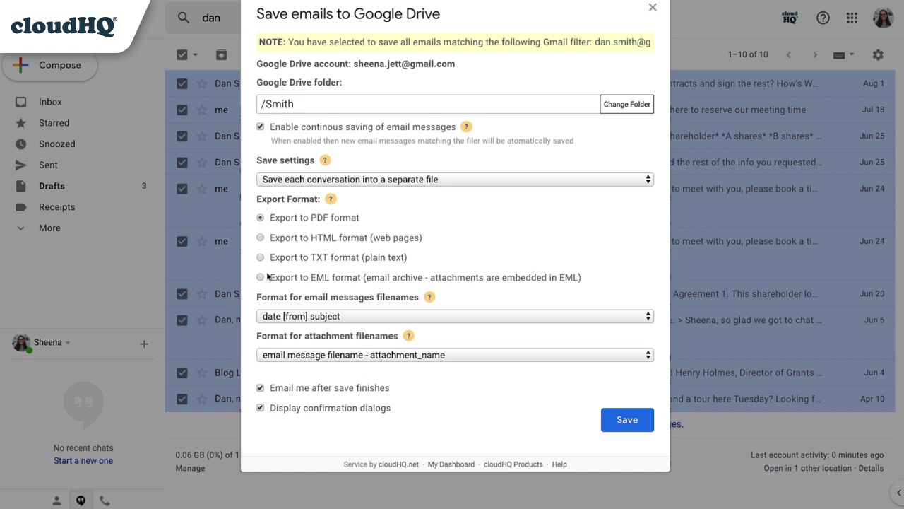
pyautogui.click(276, 318)
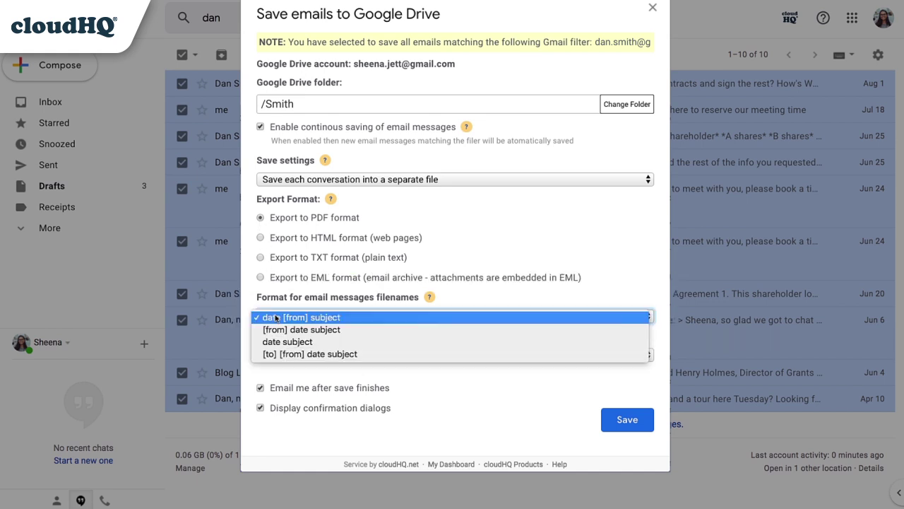
pyautogui.click(355, 318)
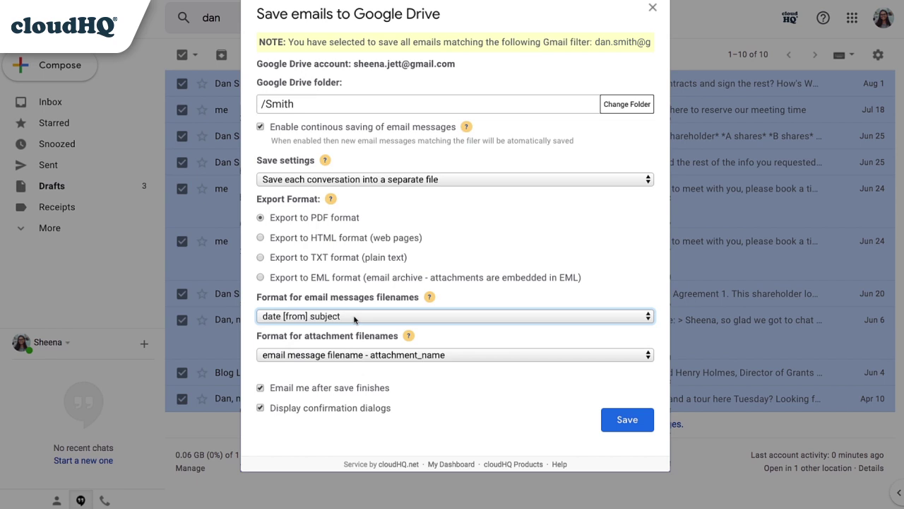
pyautogui.click(381, 356)
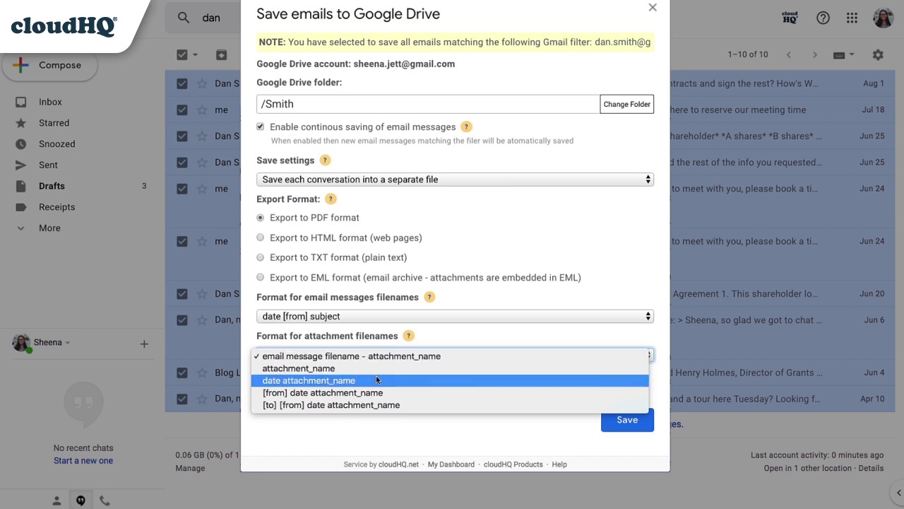
pyautogui.click(376, 381)
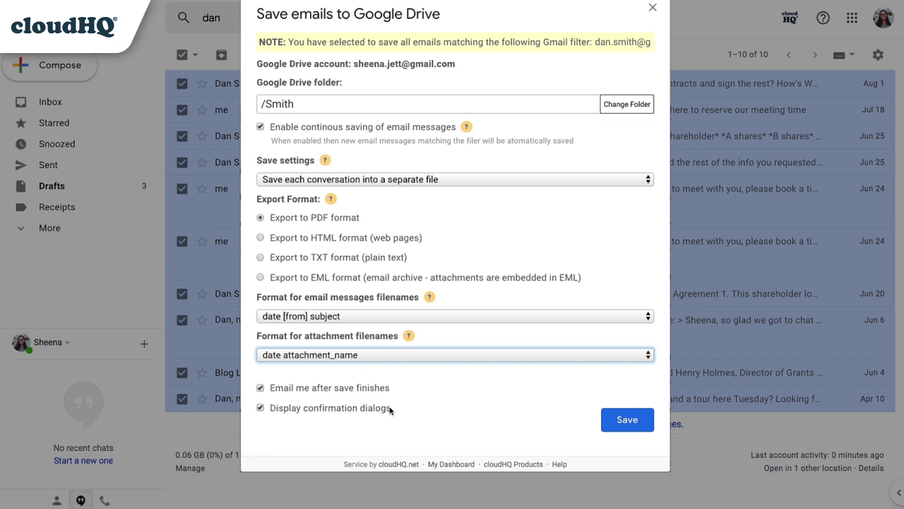
pyautogui.click(625, 423)
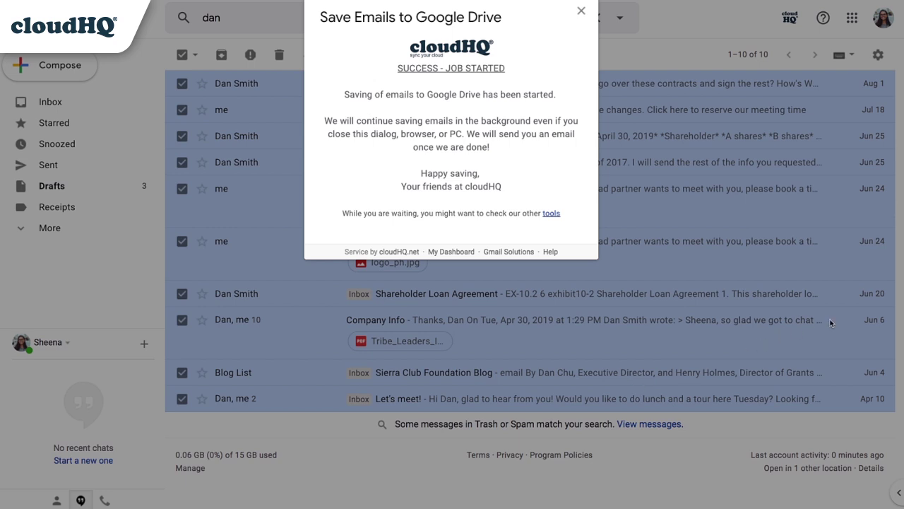
# Open cloudHQ's emails-saved confirmation in the inbox and follow its link to the Smith Drive folder.
pyautogui.click(581, 13)
pyautogui.click(42, 102)
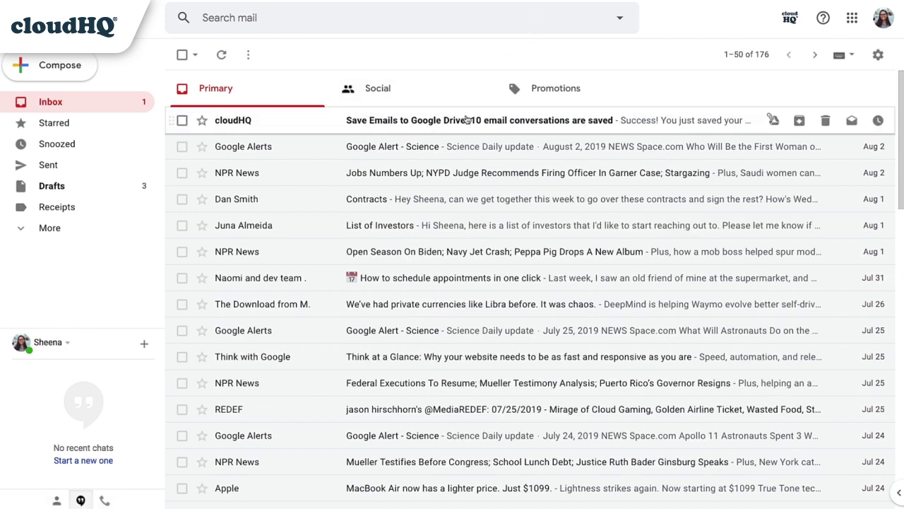
pyautogui.click(464, 121)
pyautogui.scroll(-3, 902, 141)
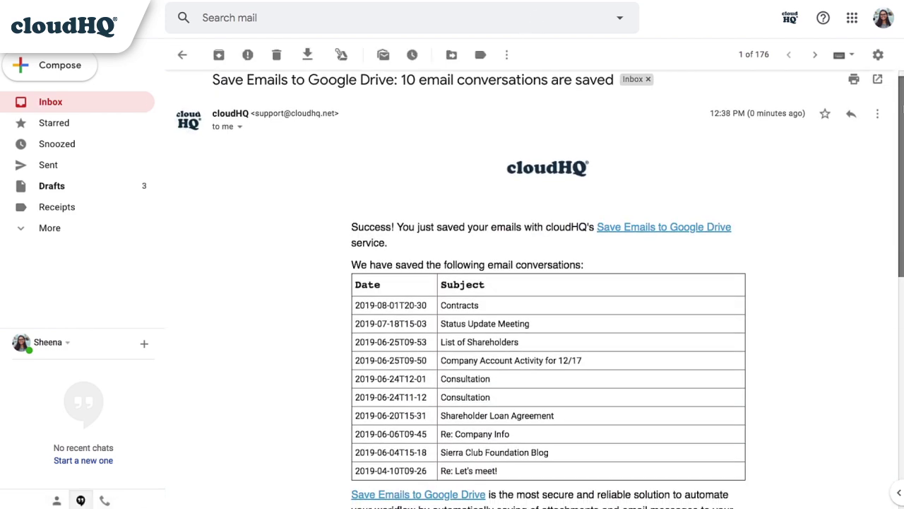
pyautogui.moveTo(902, 141); pyautogui.dragTo(902, 183)
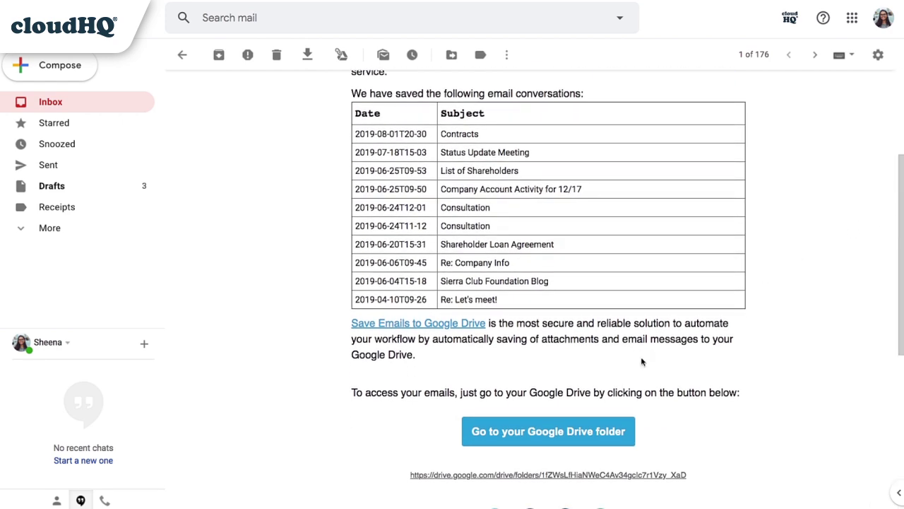
pyautogui.click(548, 432)
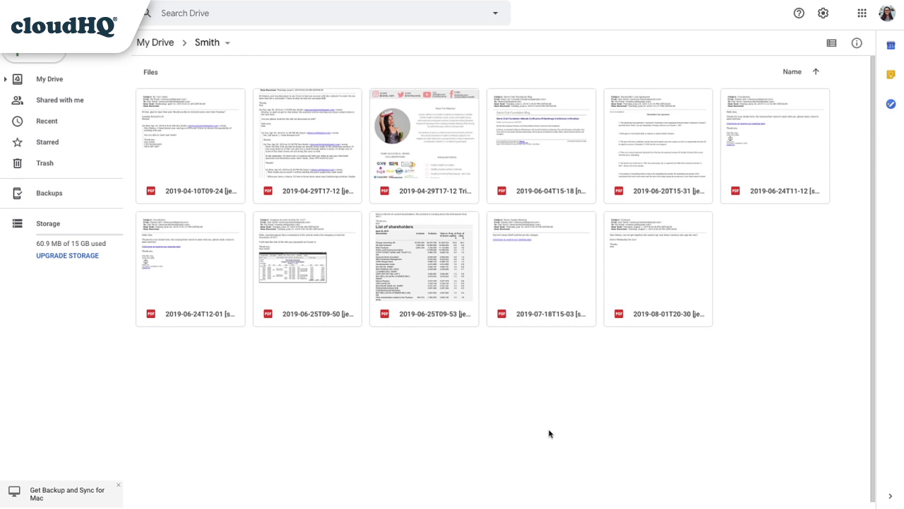
# Share the Smith folder by entering the colleague's address and sending the invitation.
pyautogui.click(227, 45)
pyautogui.click(229, 109)
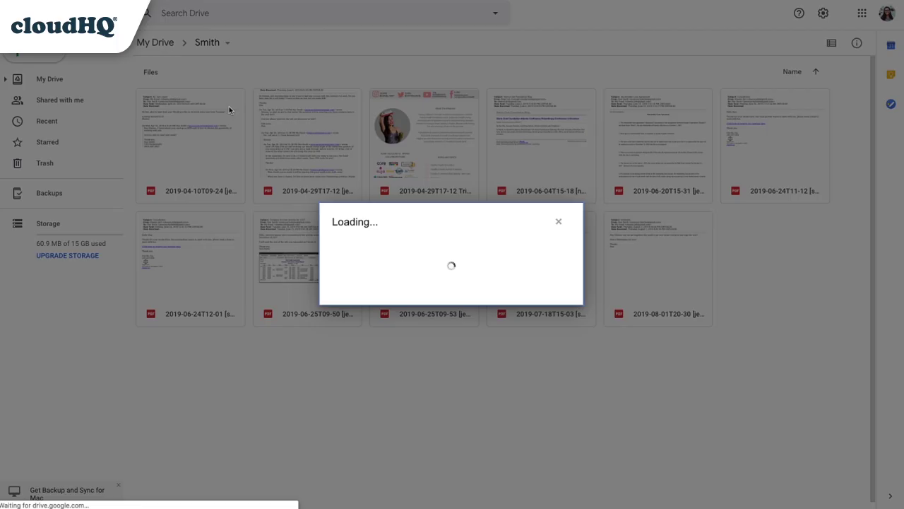
pyautogui.write('colleague')
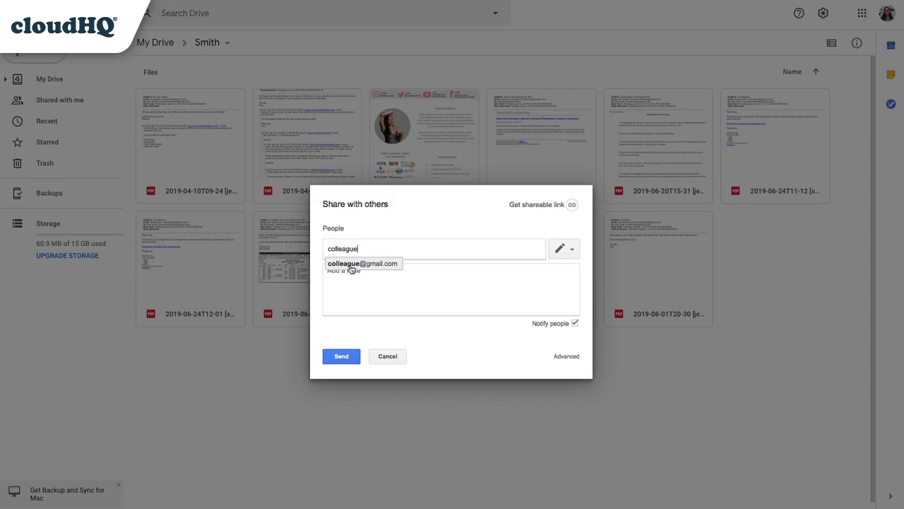
pyautogui.press('Return')
pyautogui.click(342, 357)
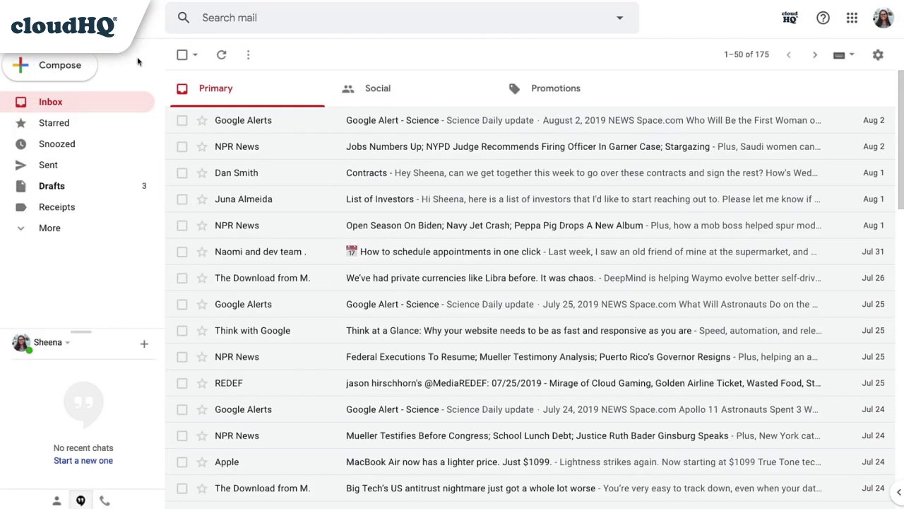
# Save the Contracts email as a PDF to /Smith, then open that folder from cloudHQ's confirmation email.
pyautogui.click(181, 173)
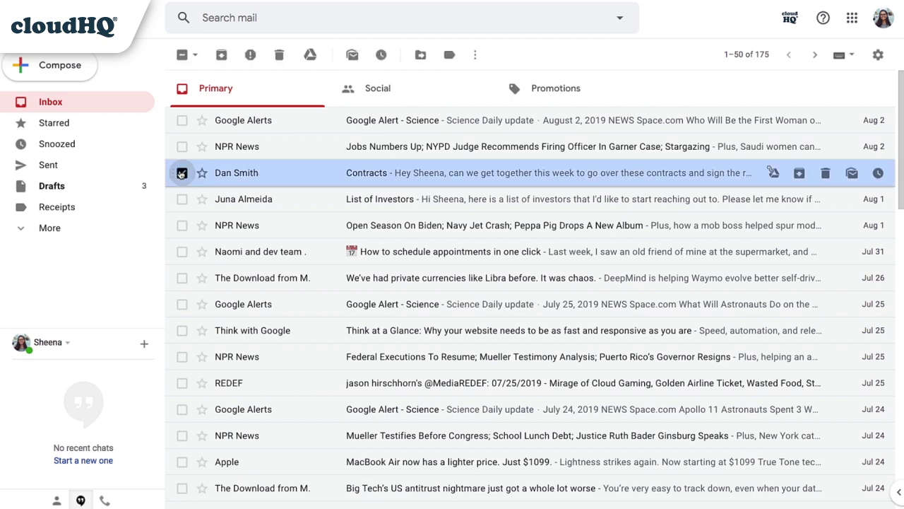
pyautogui.click(310, 55)
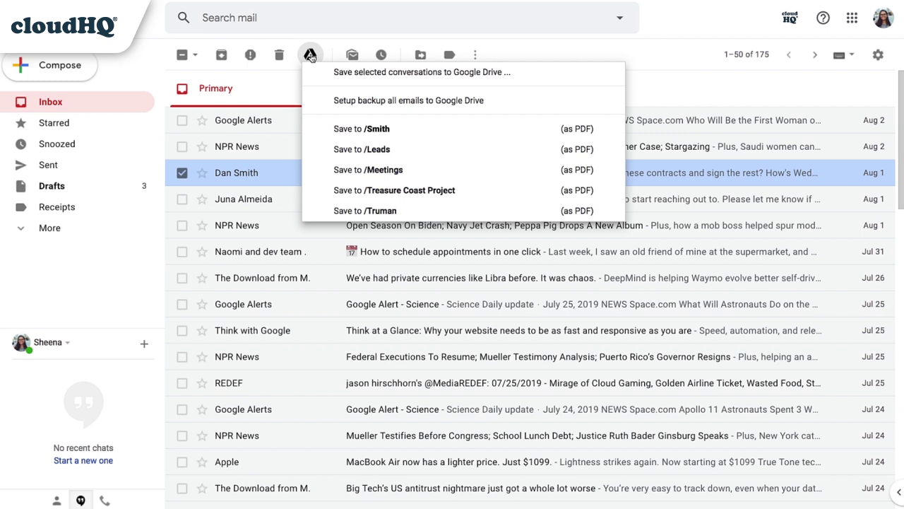
pyautogui.click(361, 129)
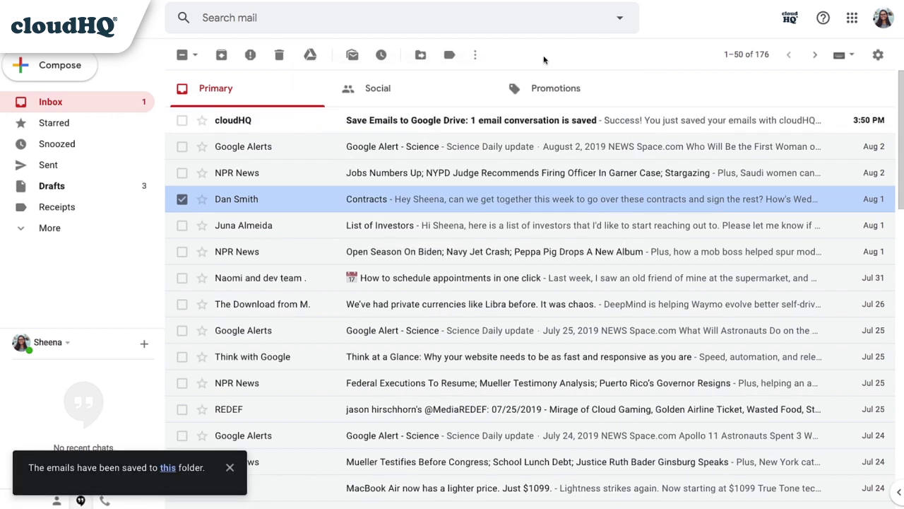
pyautogui.click(406, 122)
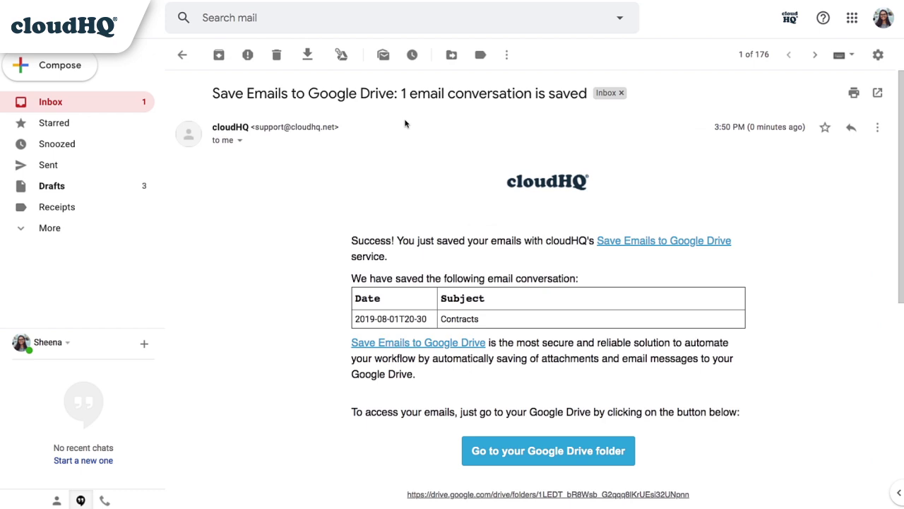
pyautogui.click(525, 450)
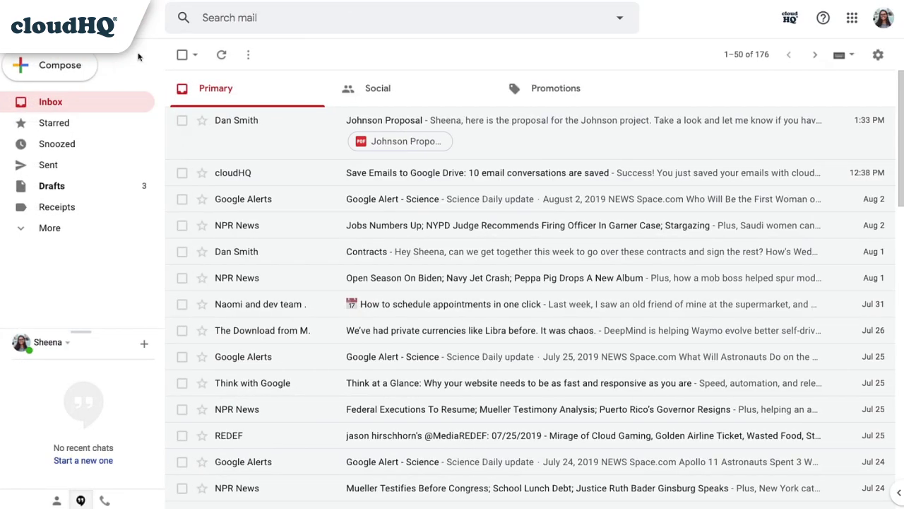
# Quick-save the Johnson Proposal email using its row's cloudHQ icon and view the quick-saves in Drive.
pyautogui.moveTo(315, 119)
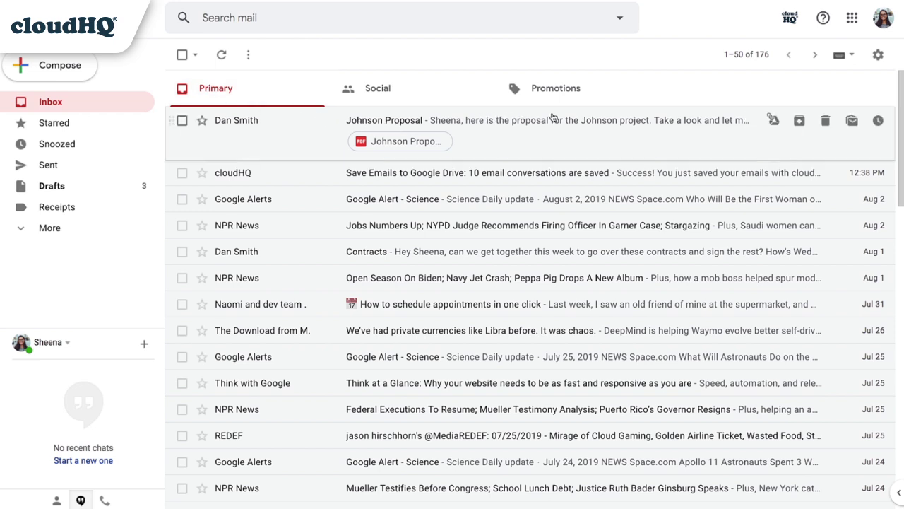
pyautogui.click(772, 120)
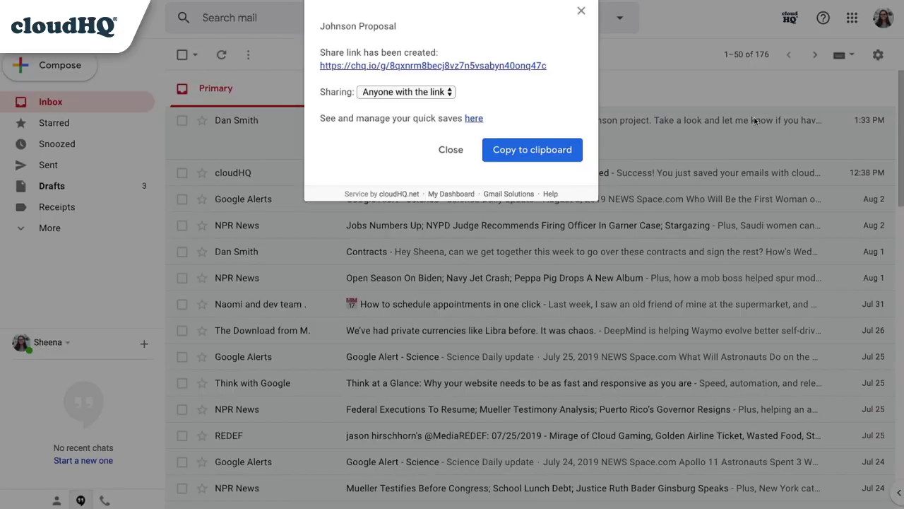
pyautogui.click(474, 118)
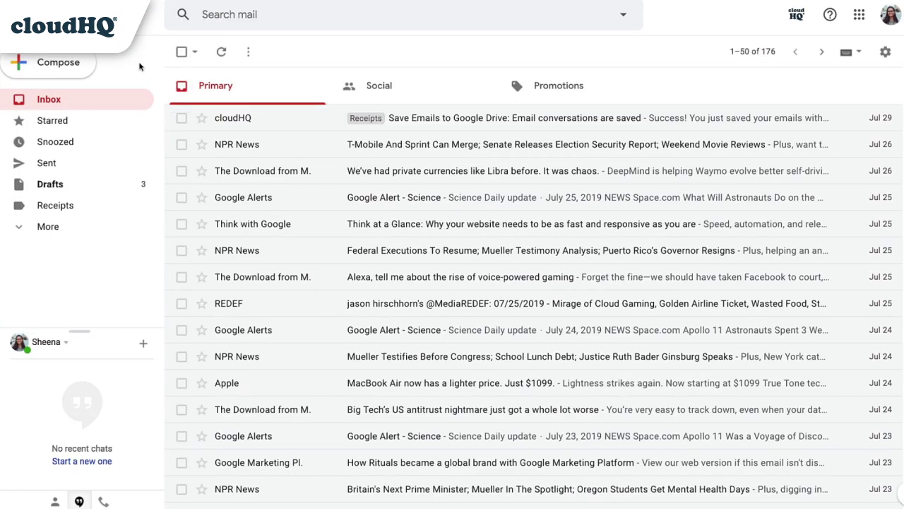
# Show the Receipts label's menu with its 'Save label to Google Drive' option.
pyautogui.moveTo(144, 205)
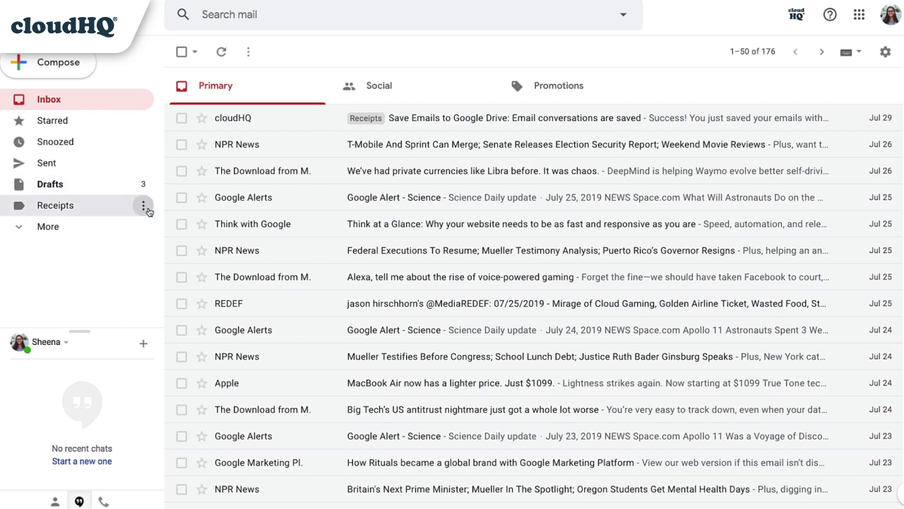
pyautogui.click(148, 210)
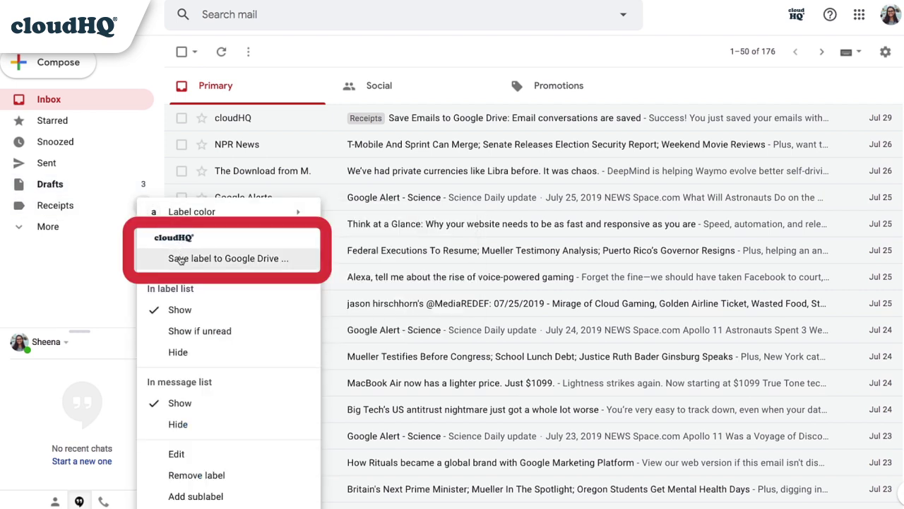